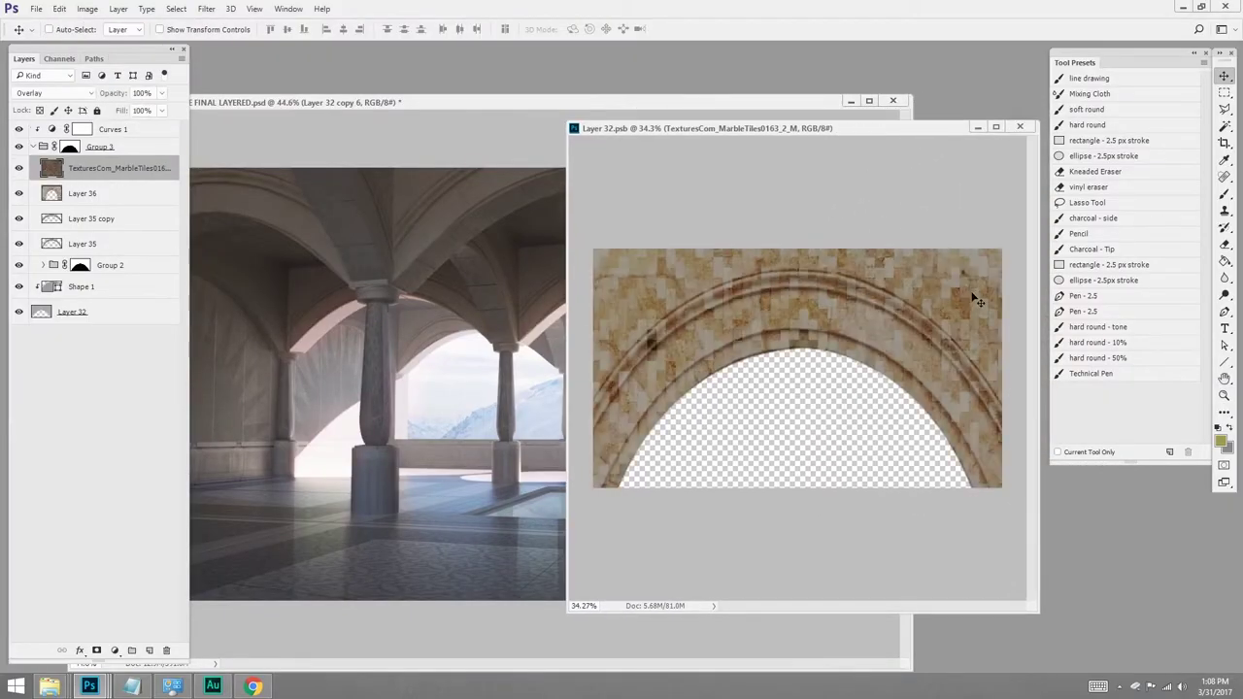
Step: Hide the gray and albino swirl layers, toggling blue orange off and back on
click(551, 117)
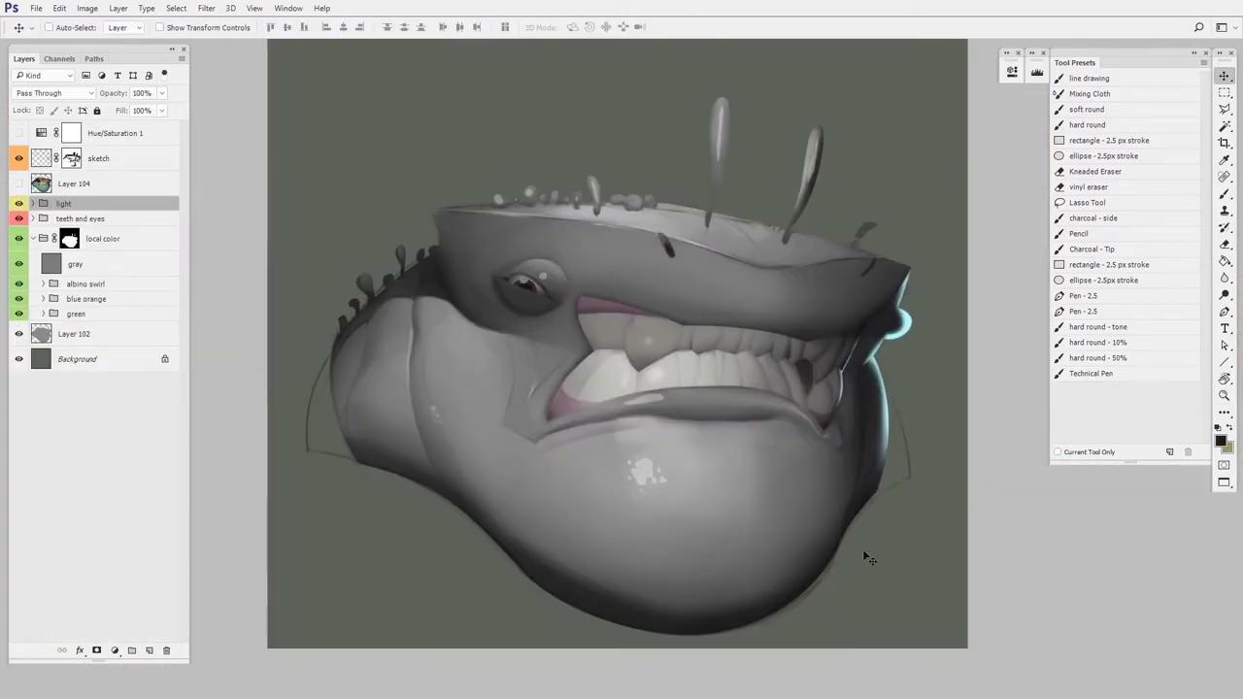
click(74, 263)
click(18, 263)
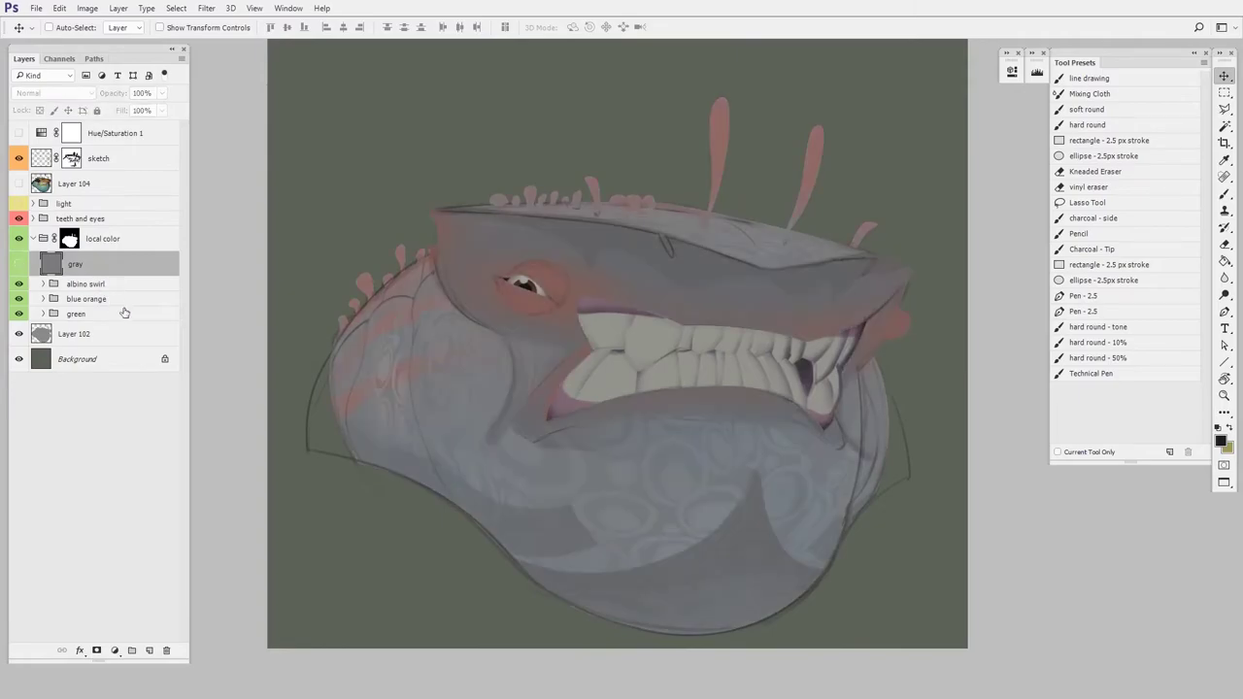
click(18, 283)
click(19, 299)
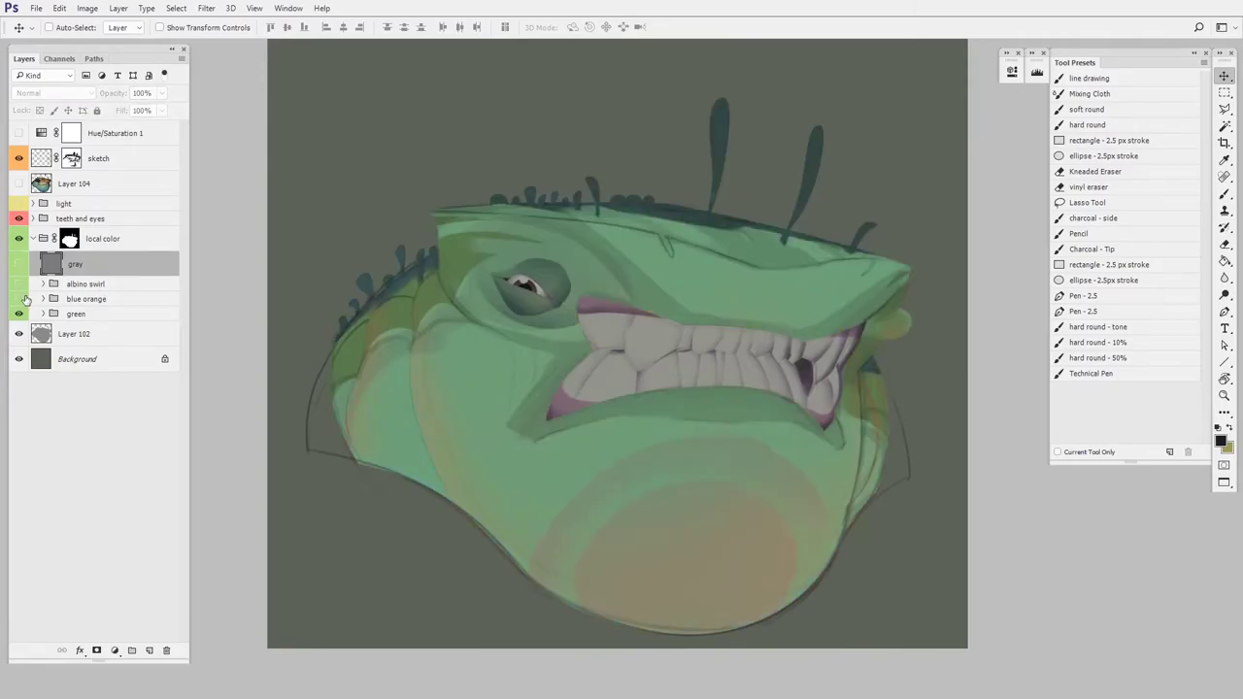
click(19, 300)
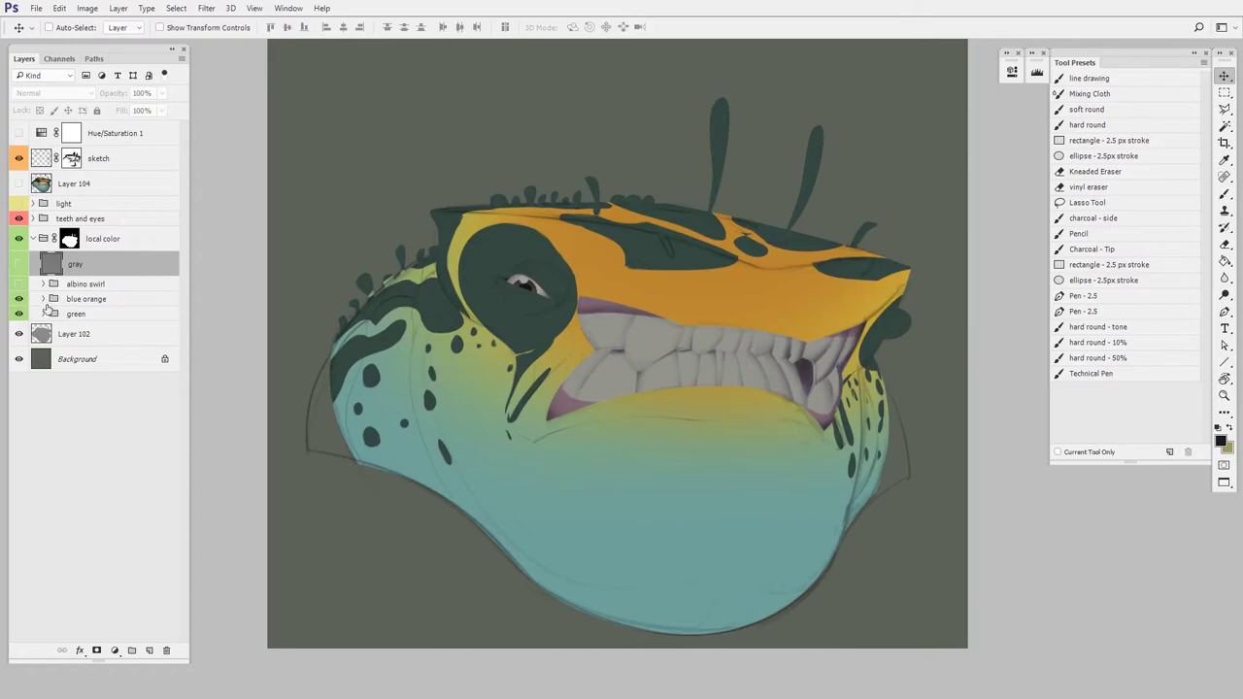
Step: Collapse the local color group, then show and select the light layer
click(32, 238)
click(18, 203)
click(63, 203)
Step: Zoom in on the creature's face and chin with the Brush tool active
drag(777, 480, 820, 500)
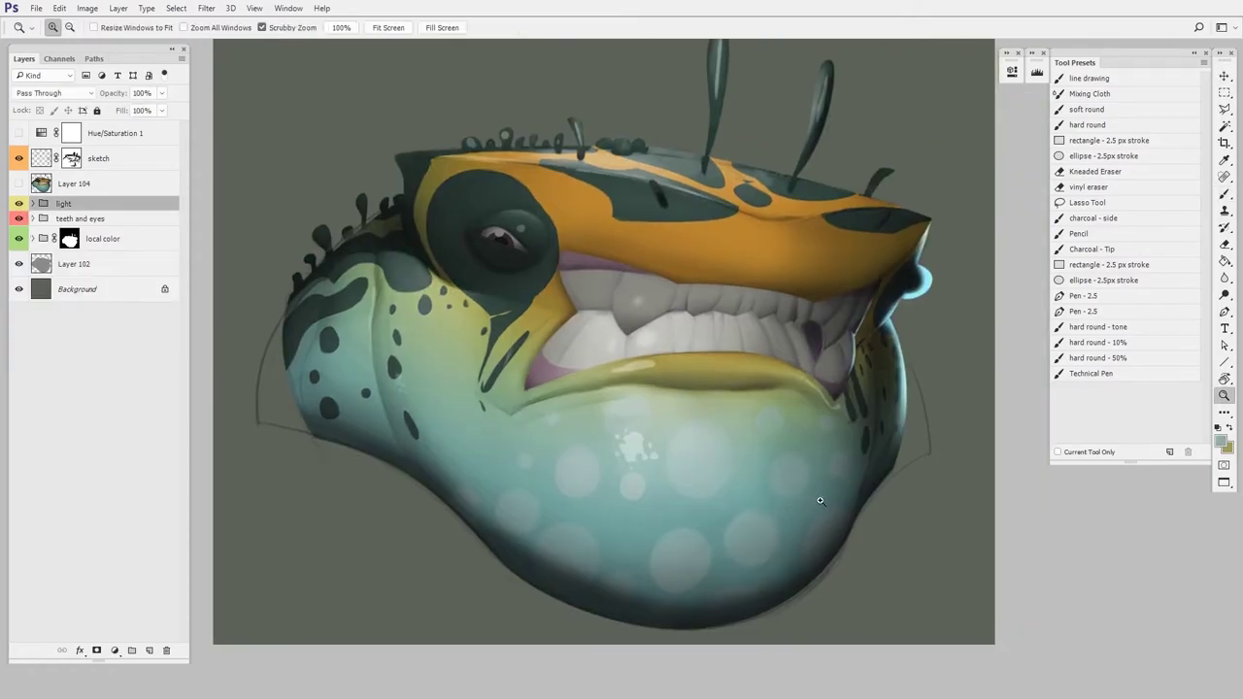
key(ctrl+0)
key(b)
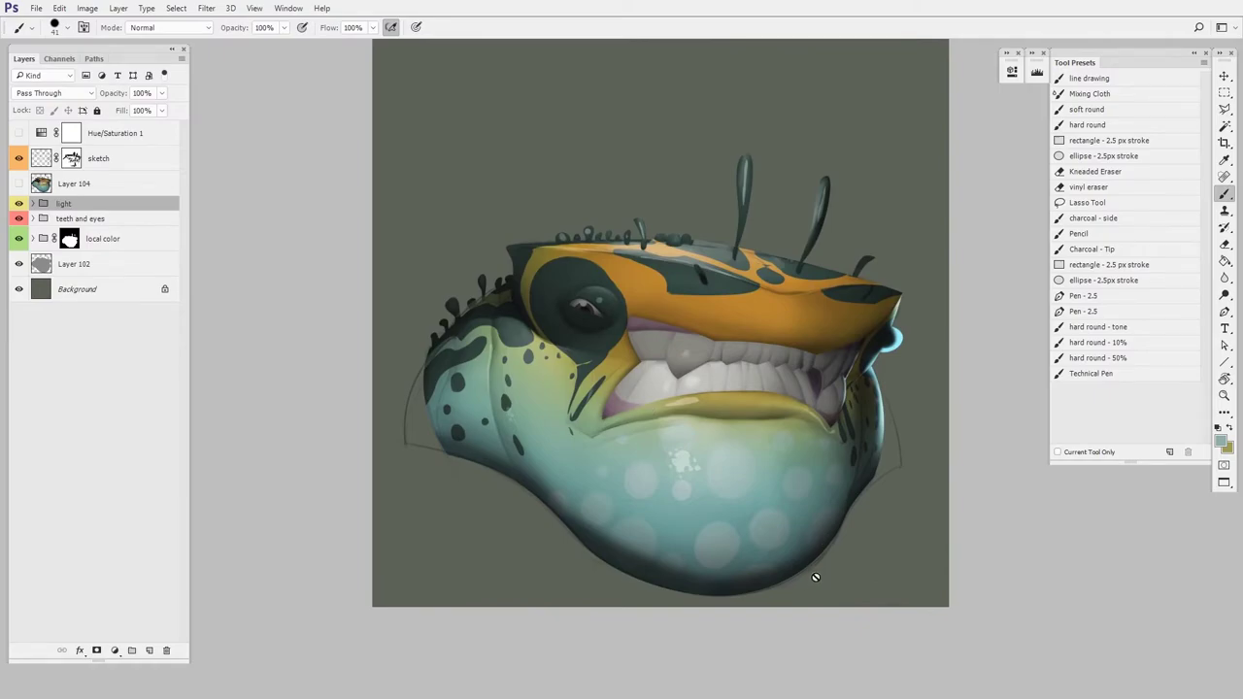
ctrl+click(816, 577)
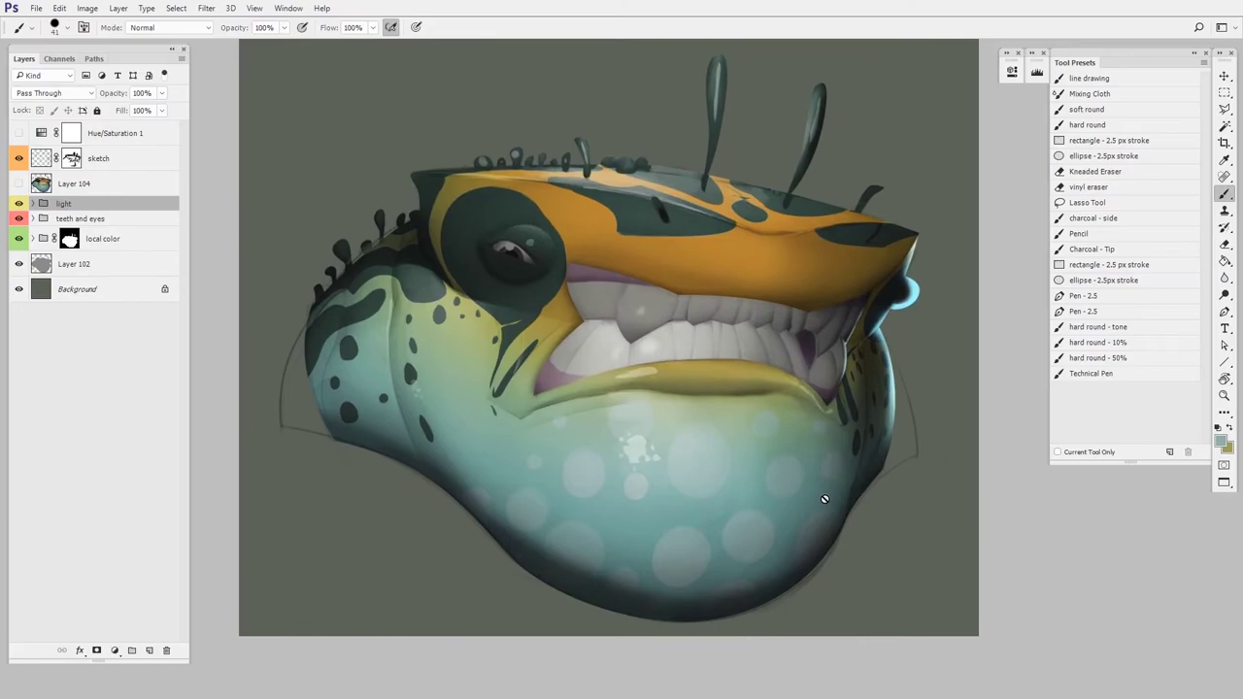